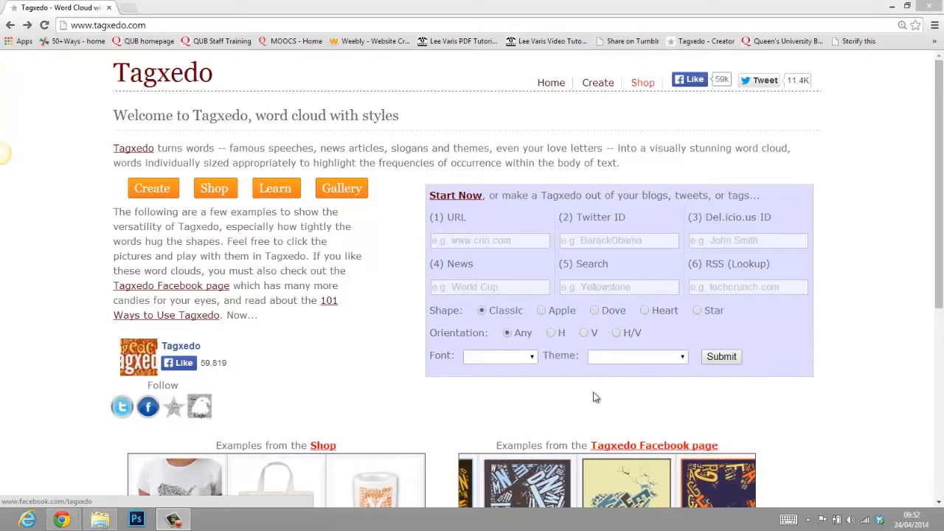
Step: Open the word cloud creator and change the cloud's shape to the apple
left_click(161, 190)
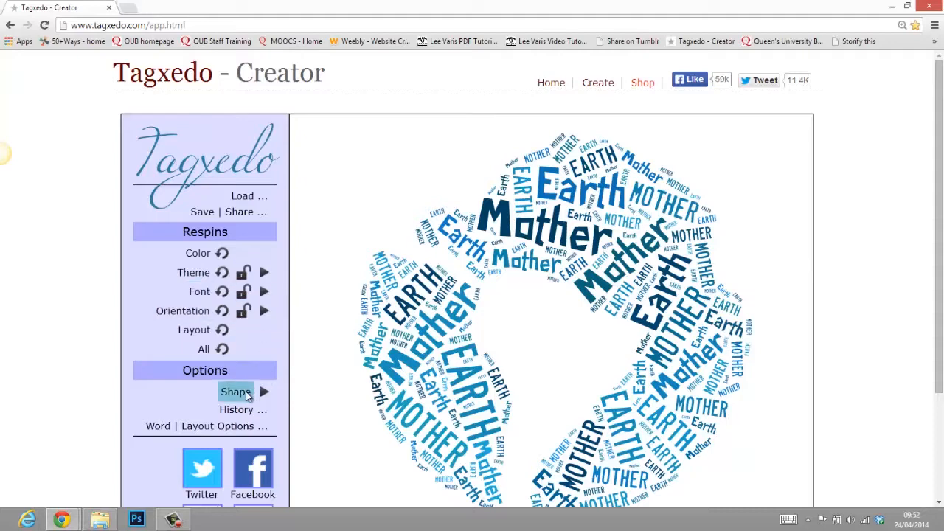
mouse_move(248, 396)
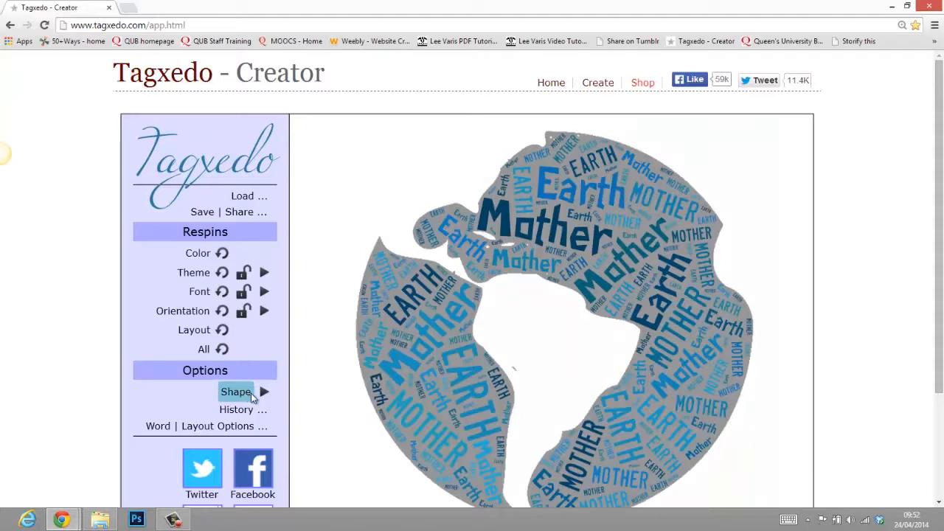
left_click(265, 393)
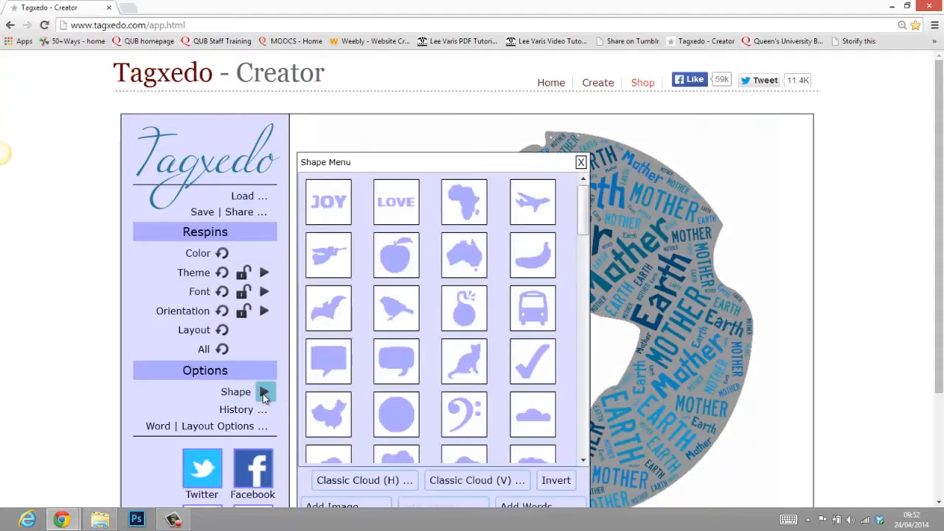
left_click(399, 249)
scroll(184, 165, "down", 1)
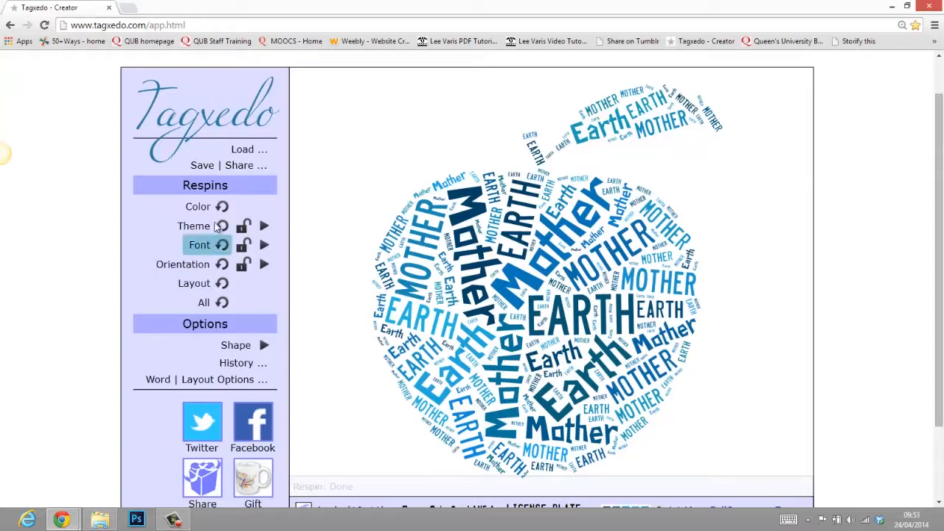
Step: Load the text "cox pippin granny smith apple pink lady golden delicious braeburn red delicious sunkist liberty jazz pink lady jazz cox pippin" into the word cloud
left_click(249, 151)
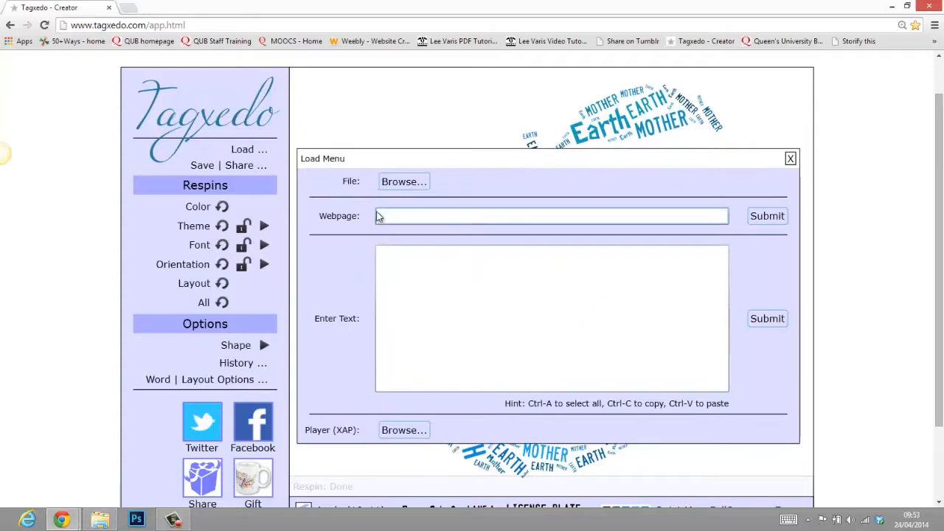
left_click(399, 289)
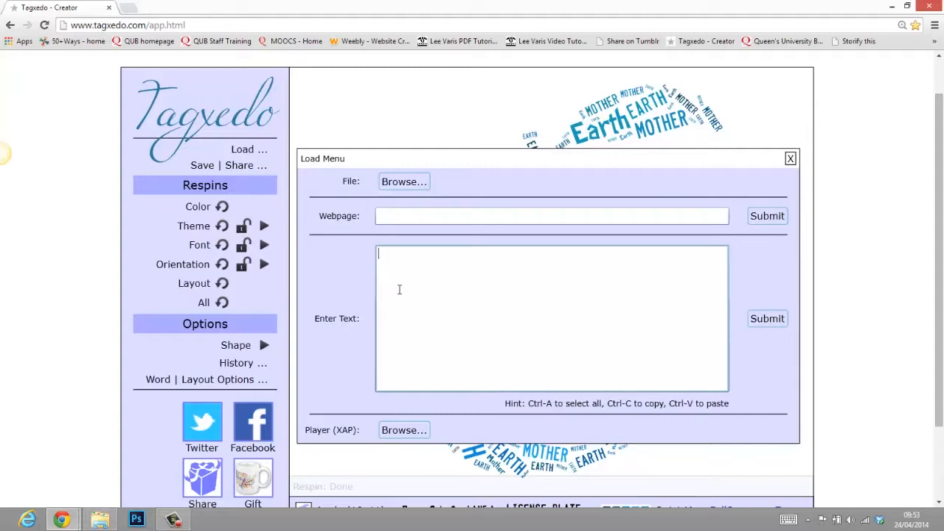
type("cox pippin")
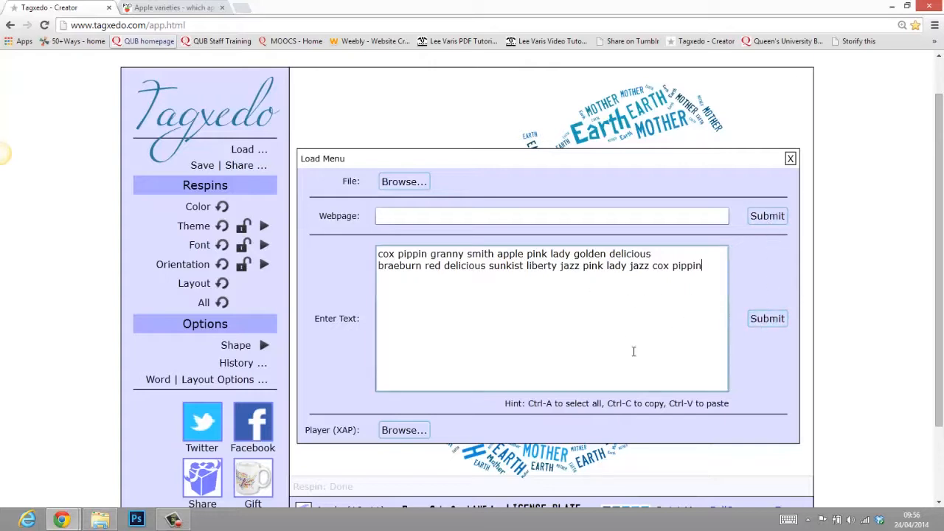
left_click(763, 325)
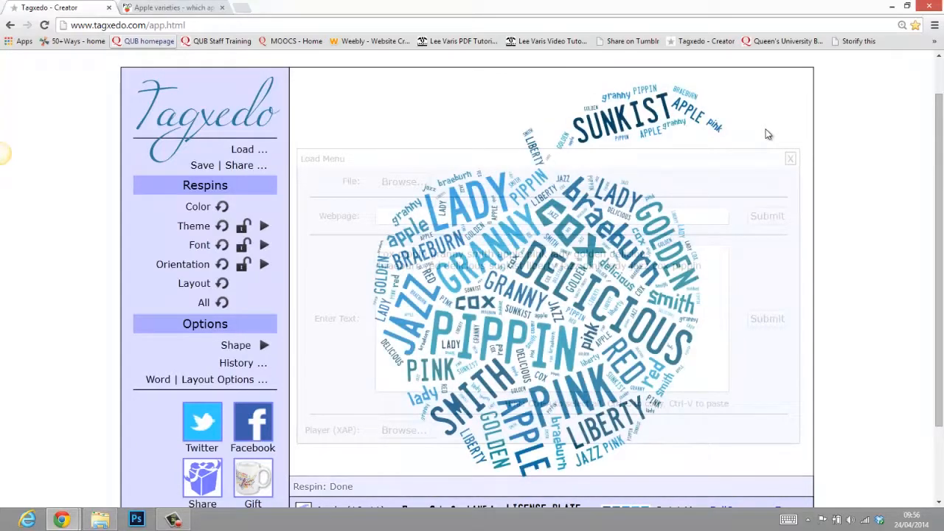
left_click(790, 158)
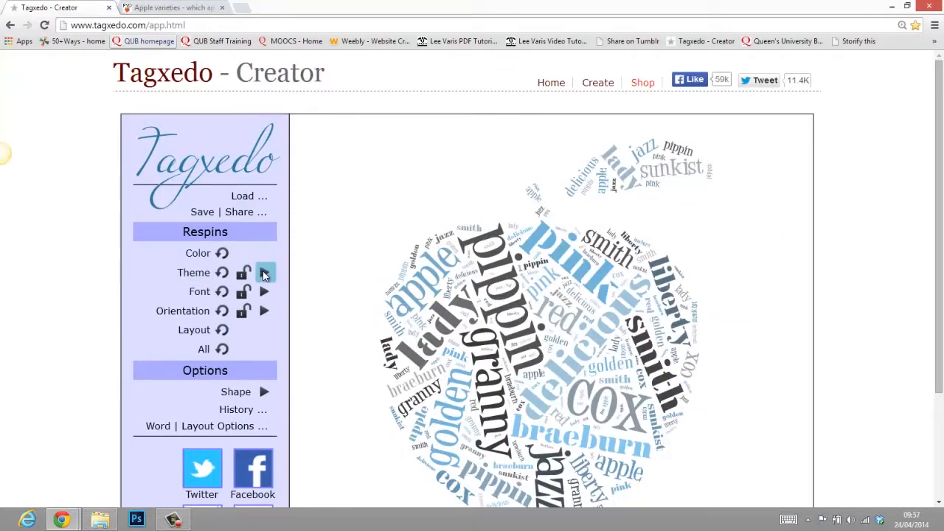
Step: Try out different colour themes from the theme list on the apple word cloud
left_click(264, 273)
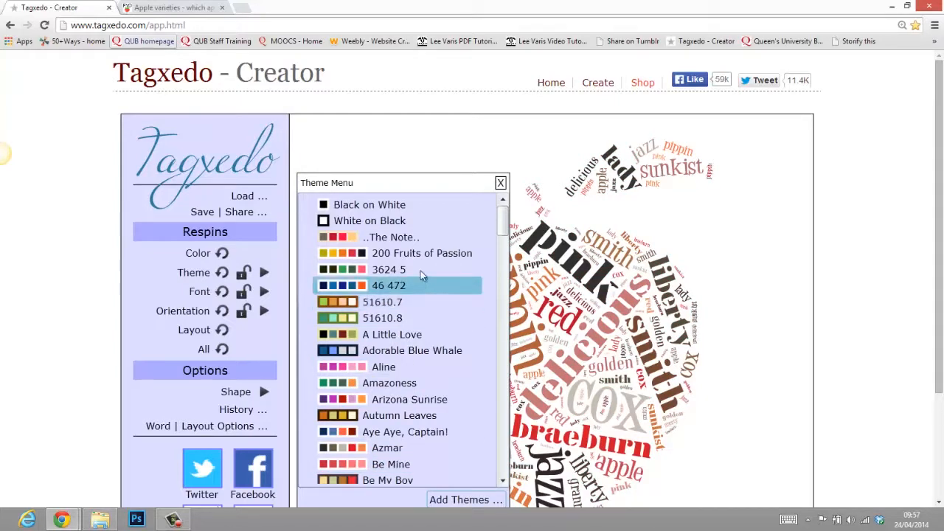
left_click_drag(502, 214, 503, 258)
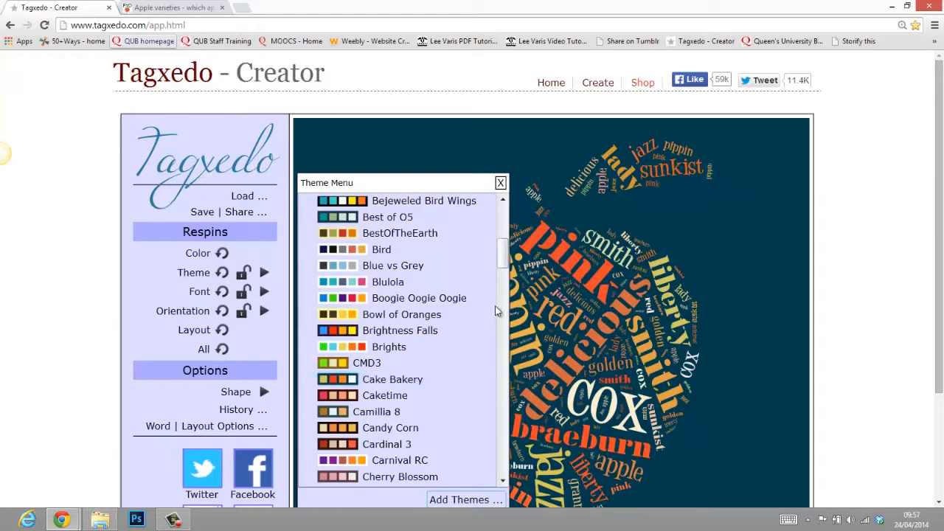
left_click_drag(504, 252, 503, 302)
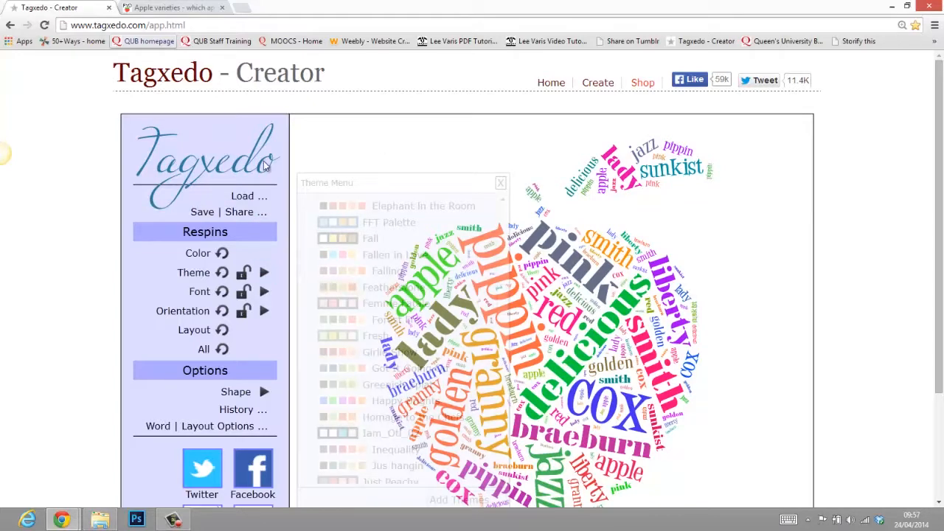
left_click(500, 183)
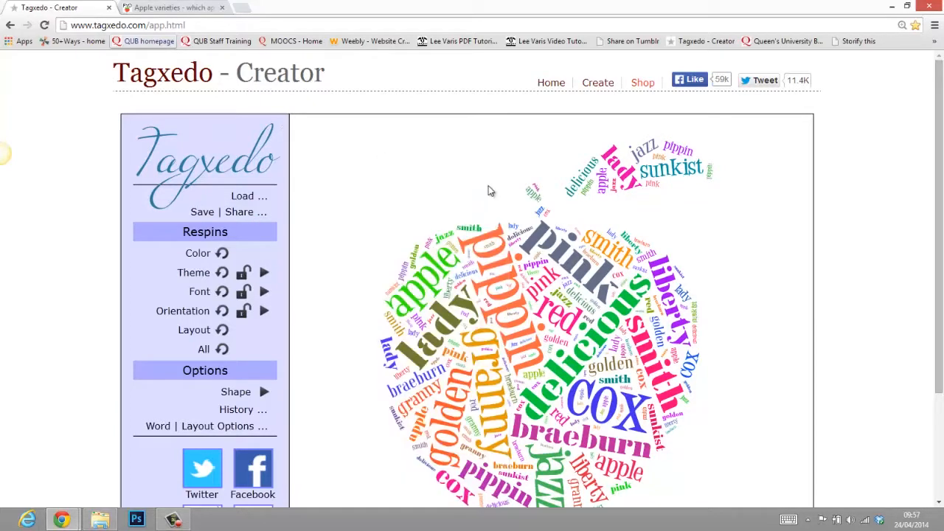
Step: Respin the word cloud's theme to get an orange, green and gold colour scheme on a white background
left_click(222, 273)
left_click(222, 273)
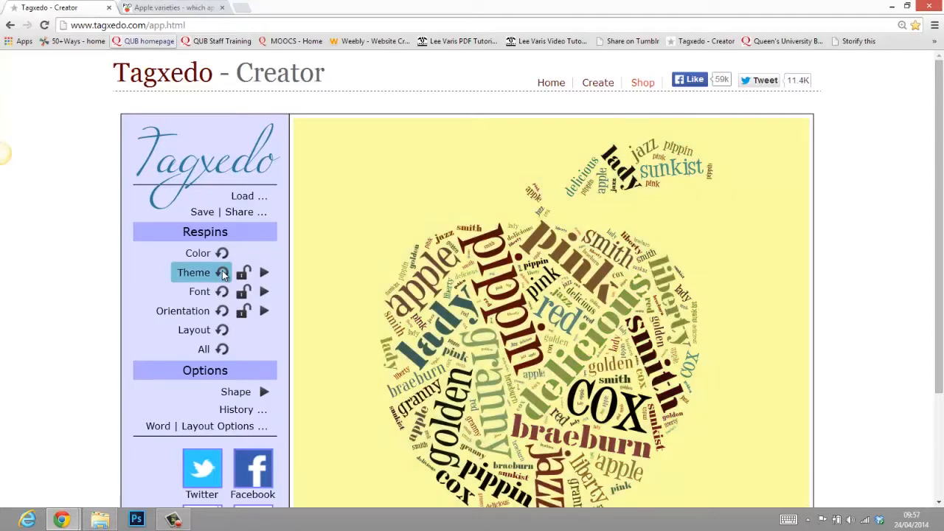
left_click(222, 273)
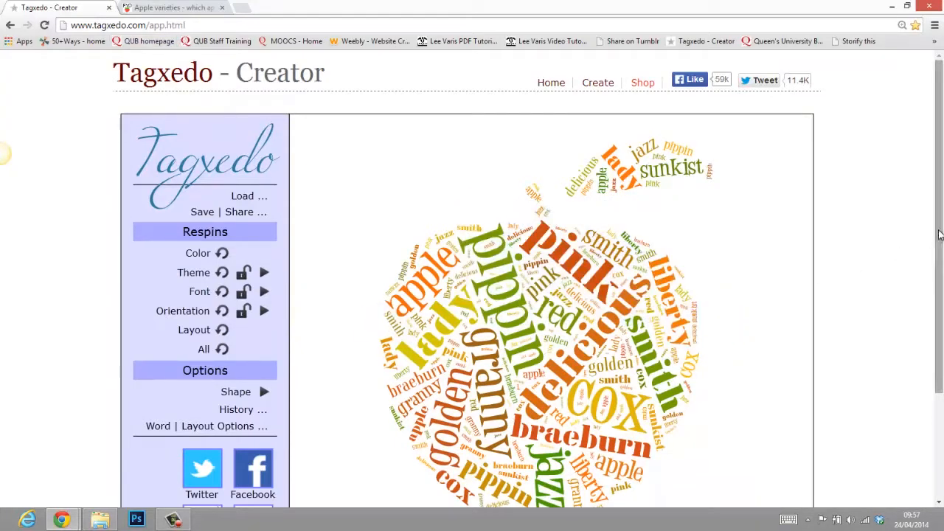
Step: Open the web saving options for the word cloud and set the username to "An apple a day"
left_click_drag(939, 226, 938, 255)
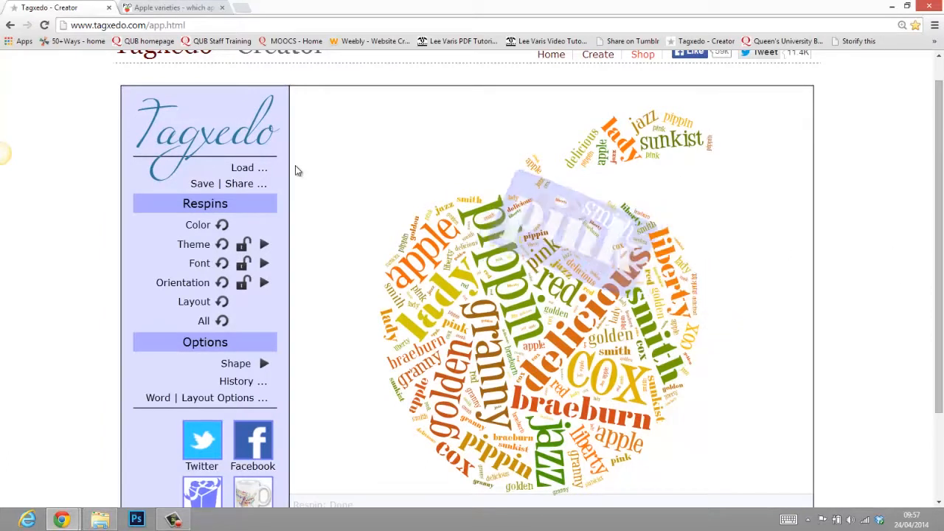
left_click(224, 186)
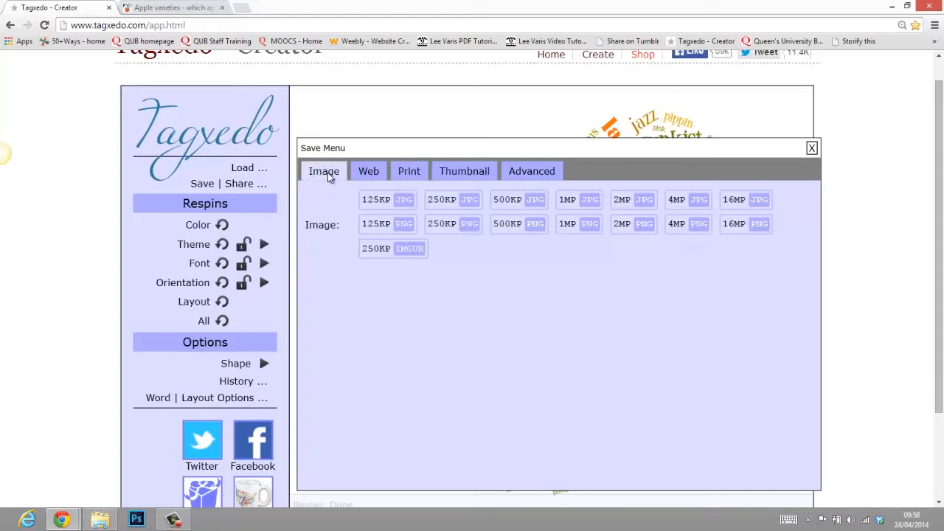
left_click(374, 175)
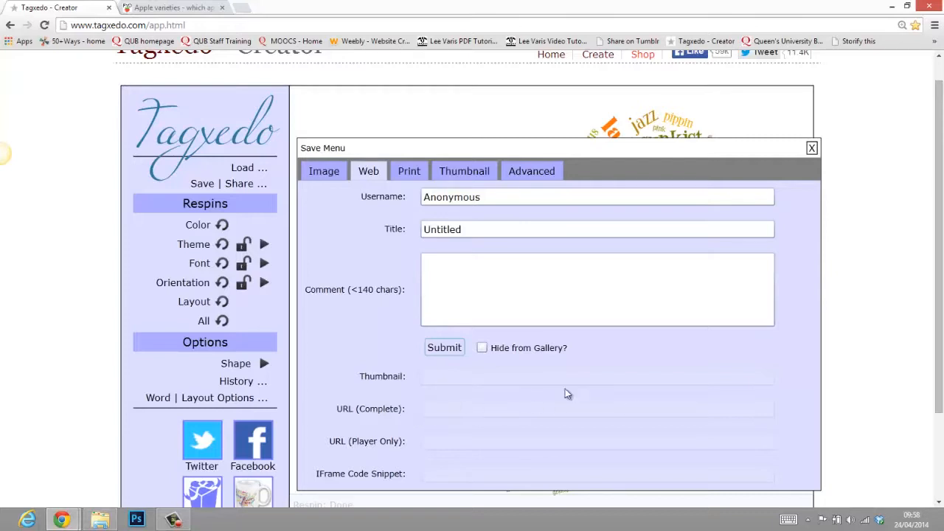
double_click(523, 200)
type("Appl")
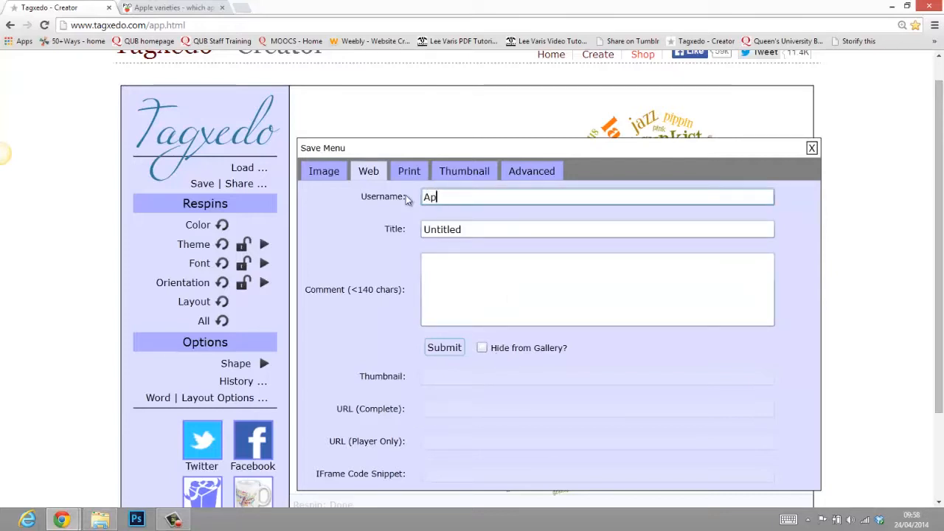
key("BackSpace")
type("n apple a day")
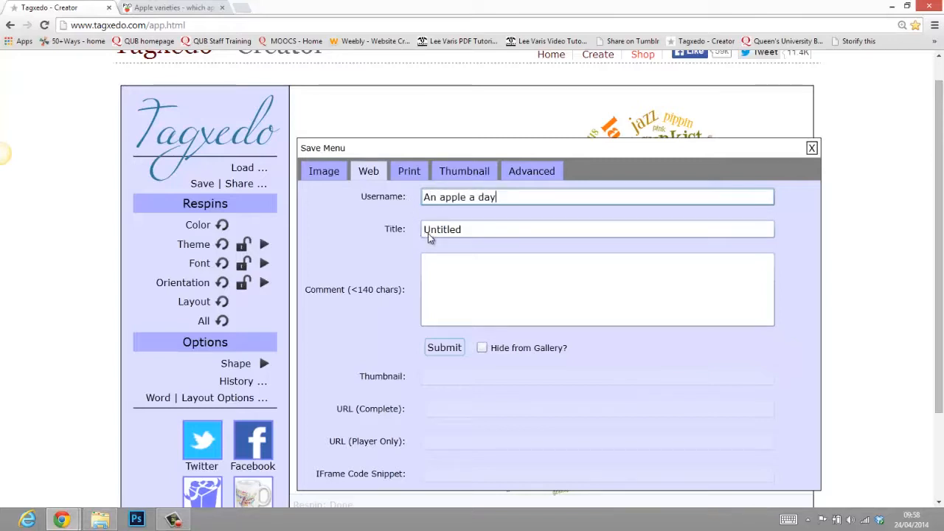
Step: Replace the default title of the web submission with "An apple a day"
left_click(463, 230)
left_click_drag(465, 230, 375, 240)
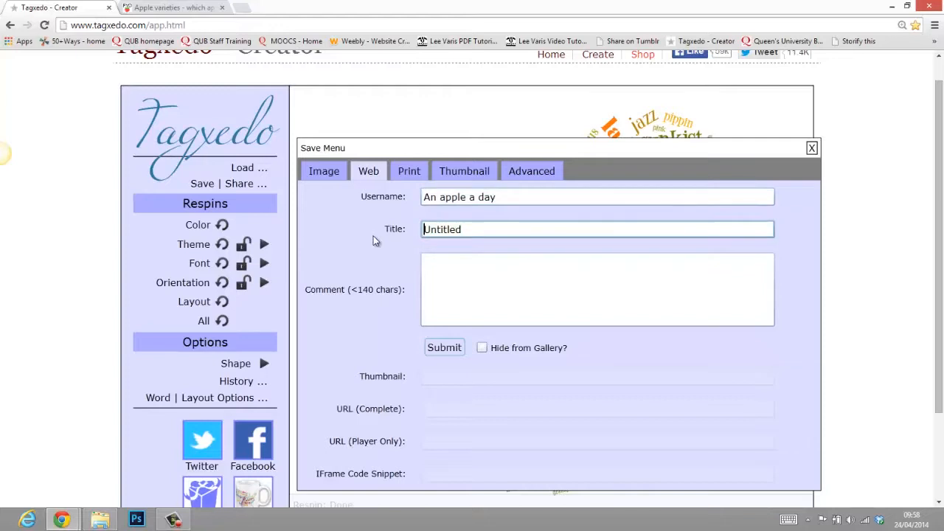
left_click_drag(452, 229, 410, 236)
type("An apple ")
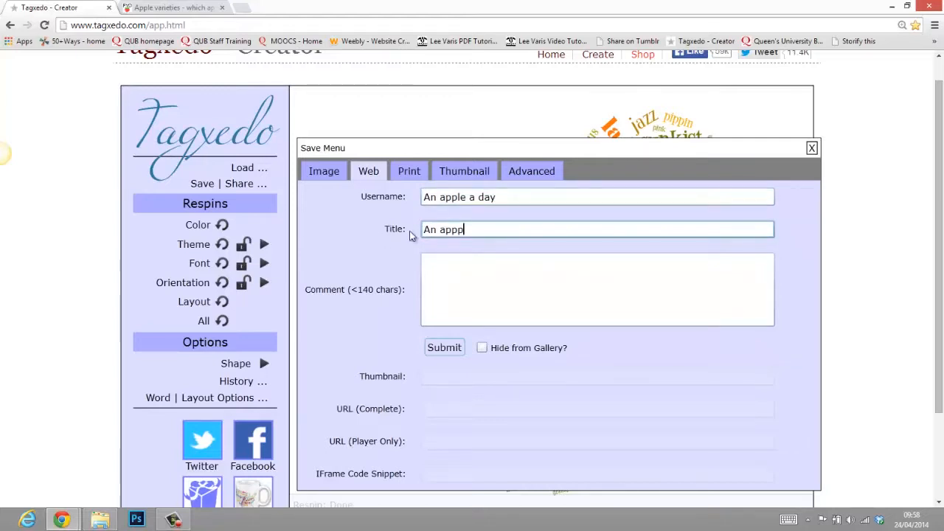
type("a day")
Step: Submit the word cloud to the web with an empty comment and select its complete URL
left_click(478, 292)
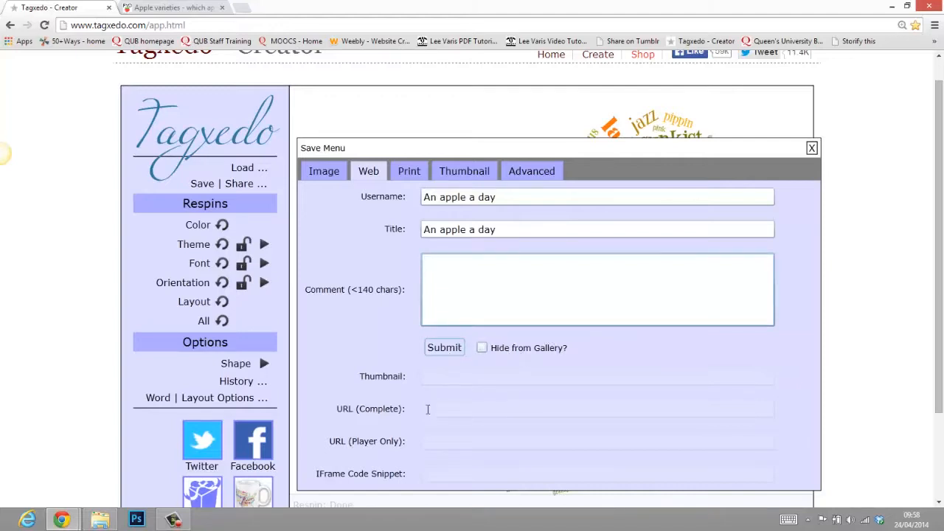
left_click(445, 348)
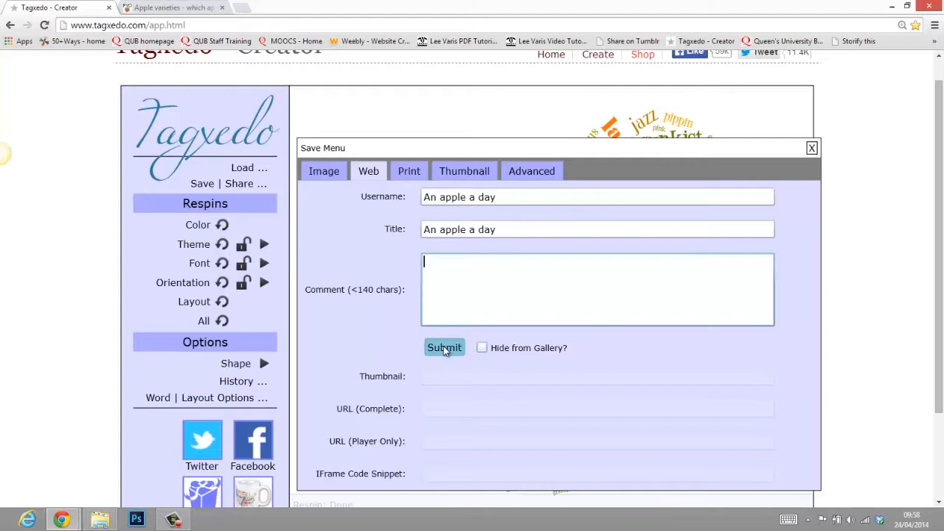
left_click(445, 349)
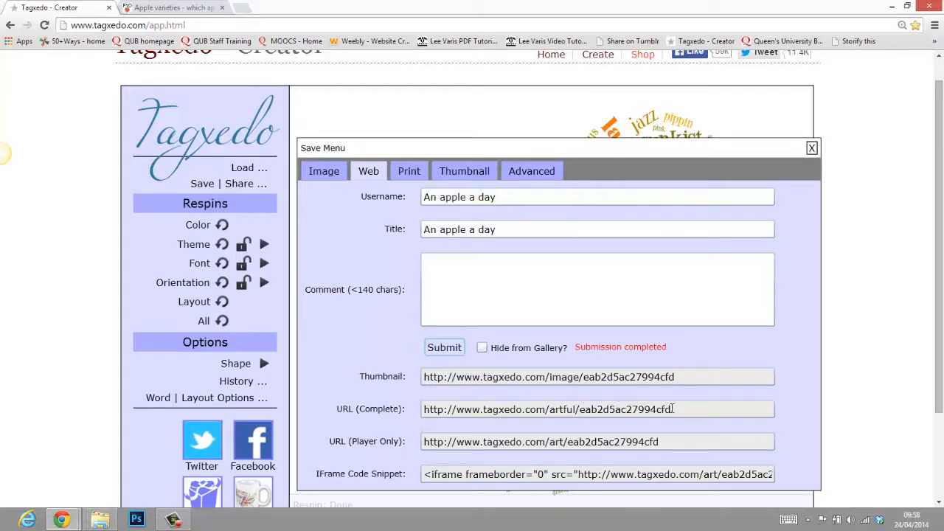
left_click(672, 408)
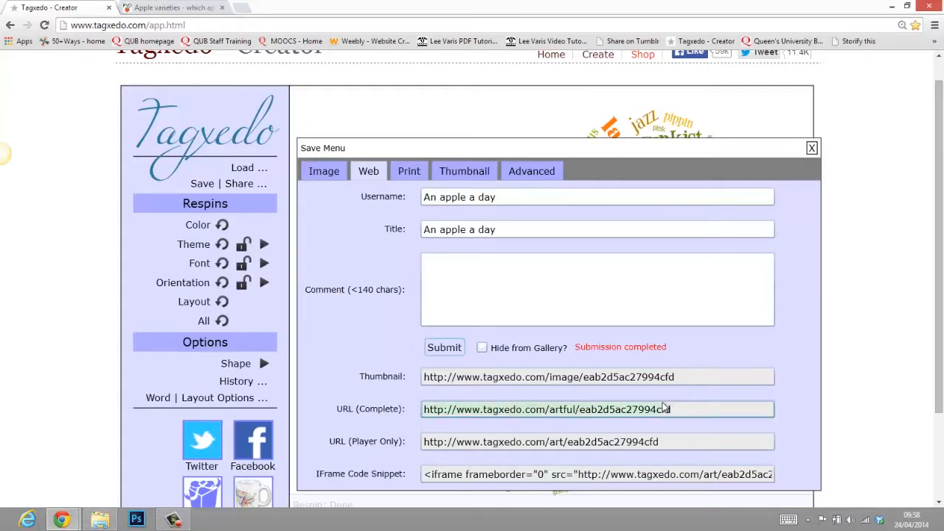